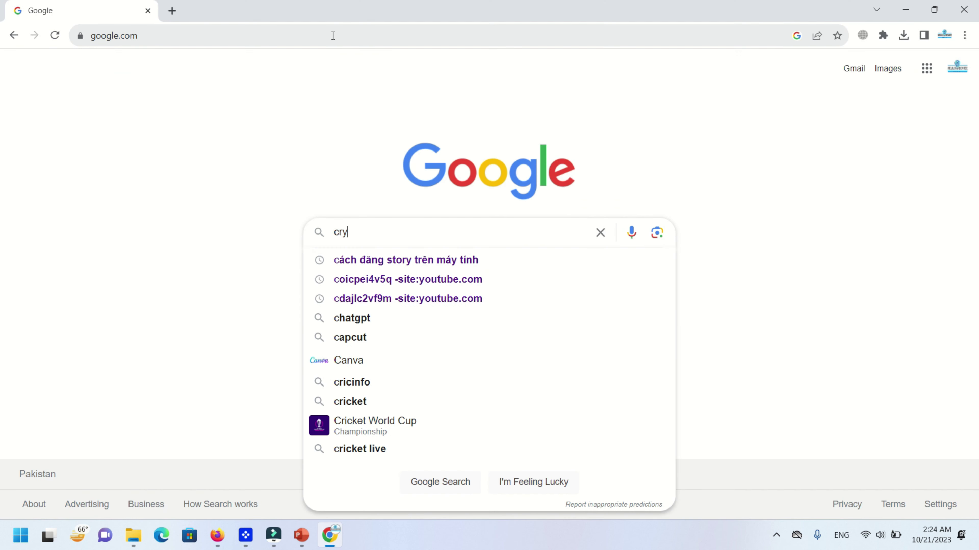
# Search Google for 'crystal sound'
pyautogui.write('stal sound')
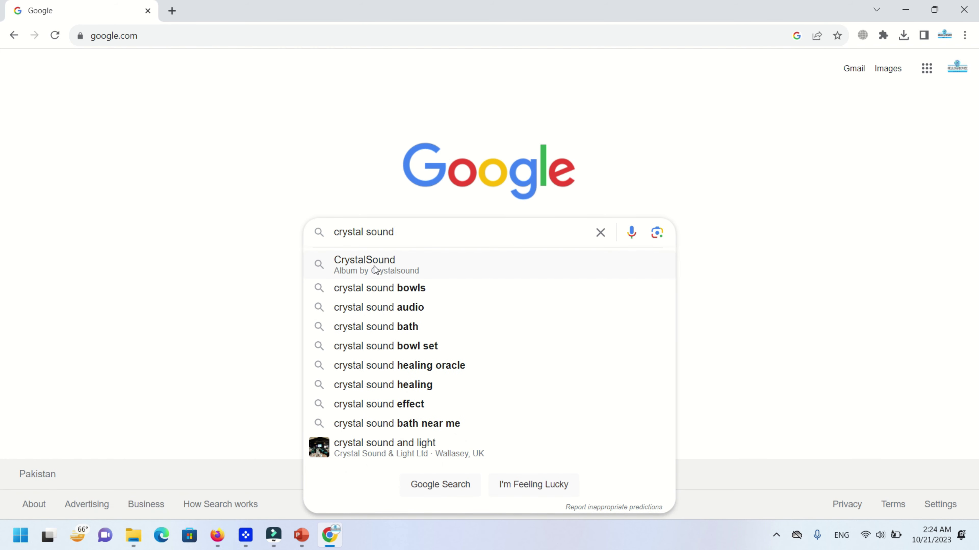
pyautogui.press('Return')
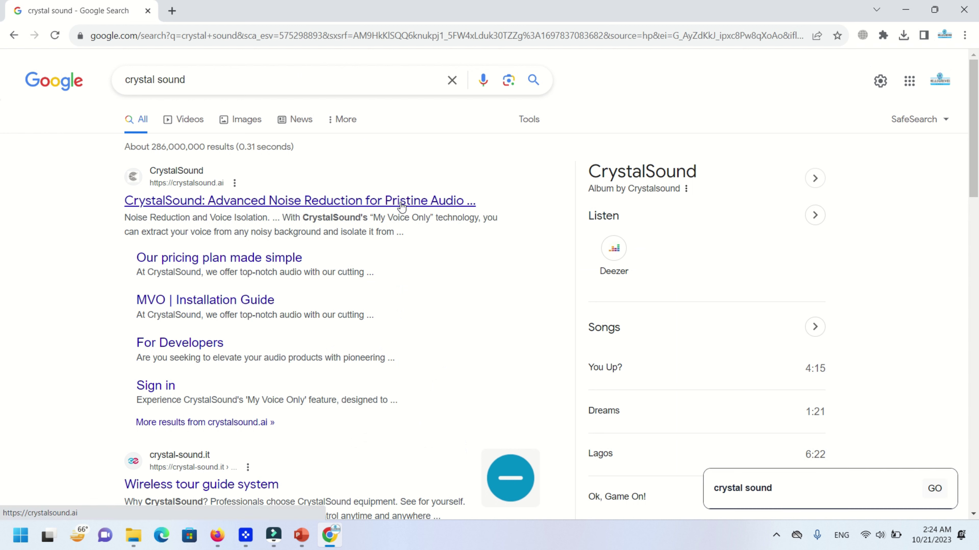
# Open the CrystalSound site and sign up for free with the existing Google account
pyautogui.click(386, 204)
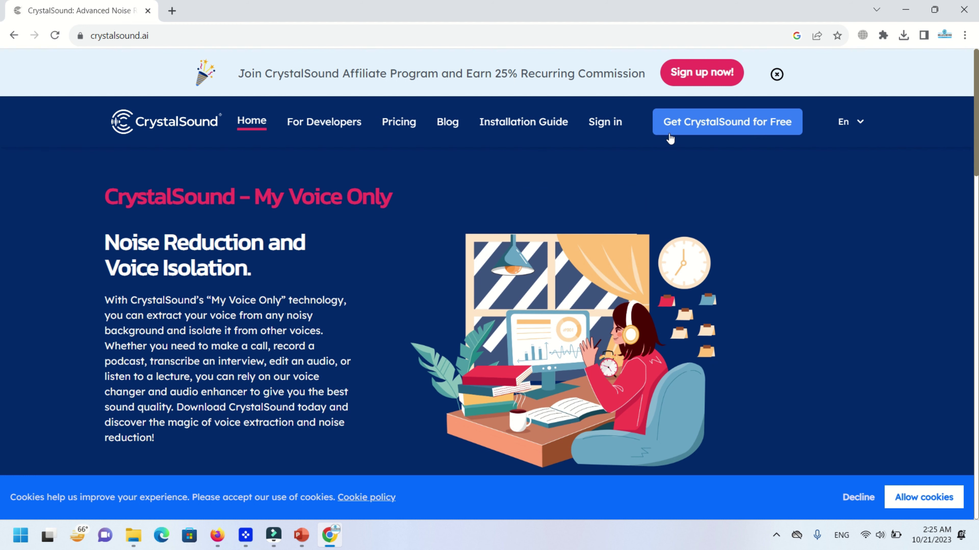
pyautogui.click(701, 128)
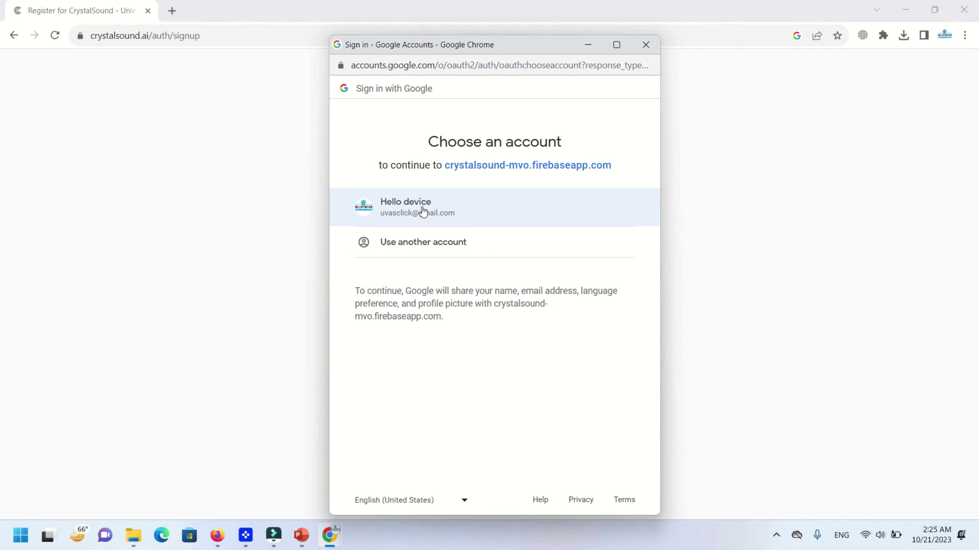
pyautogui.click(422, 211)
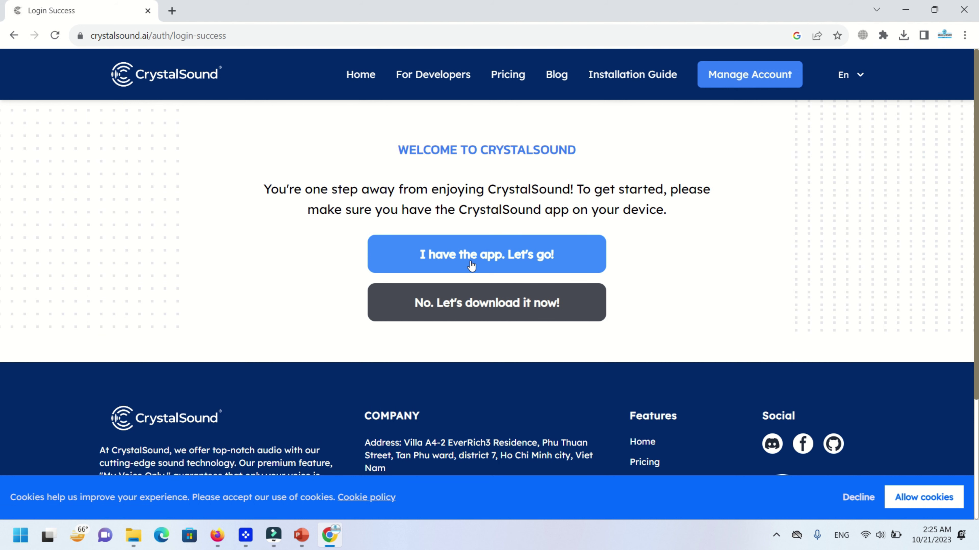
# Go to the app download page and start the Windows installer download
pyautogui.click(497, 309)
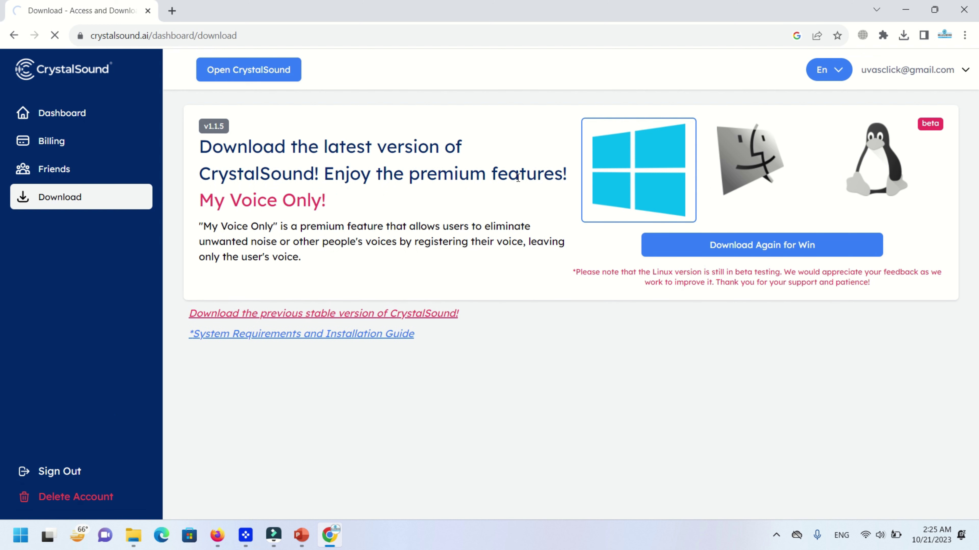
pyautogui.moveTo(518, 177); pyautogui.dragTo(567, 178)
pyautogui.click(567, 178)
# Open Chrome's Downloads list and remove the old Descript Setup and Firefox Installer entries
pyautogui.click(964, 35)
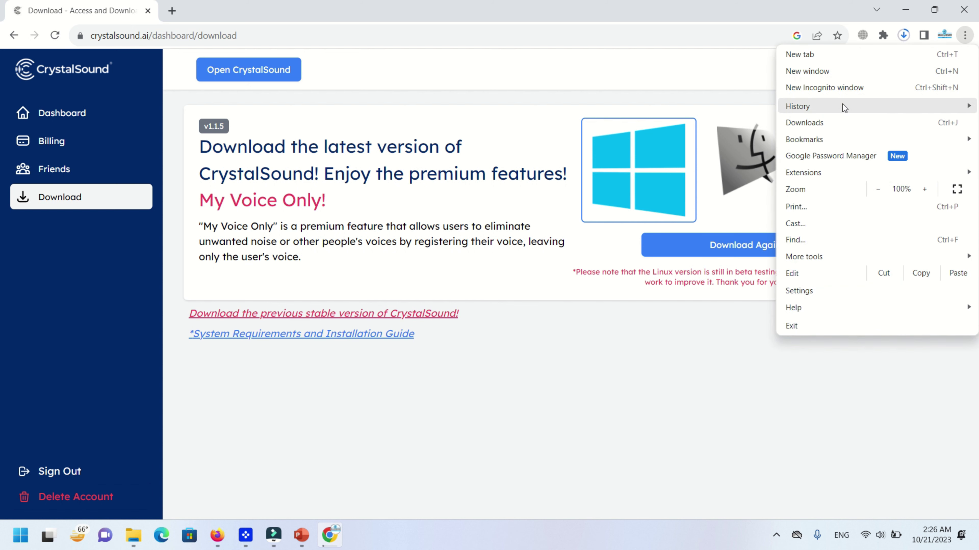
pyautogui.click(837, 121)
pyautogui.click(684, 265)
pyautogui.click(684, 302)
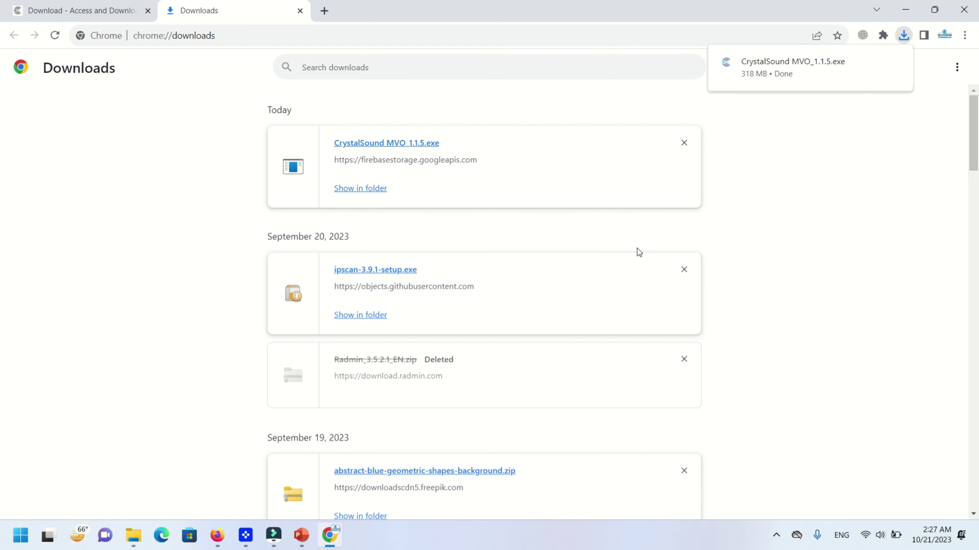
# Run the CrystalSound MVO_1.1.5 installer as administrator from its folder, then reveal the desktop
pyautogui.click(354, 191)
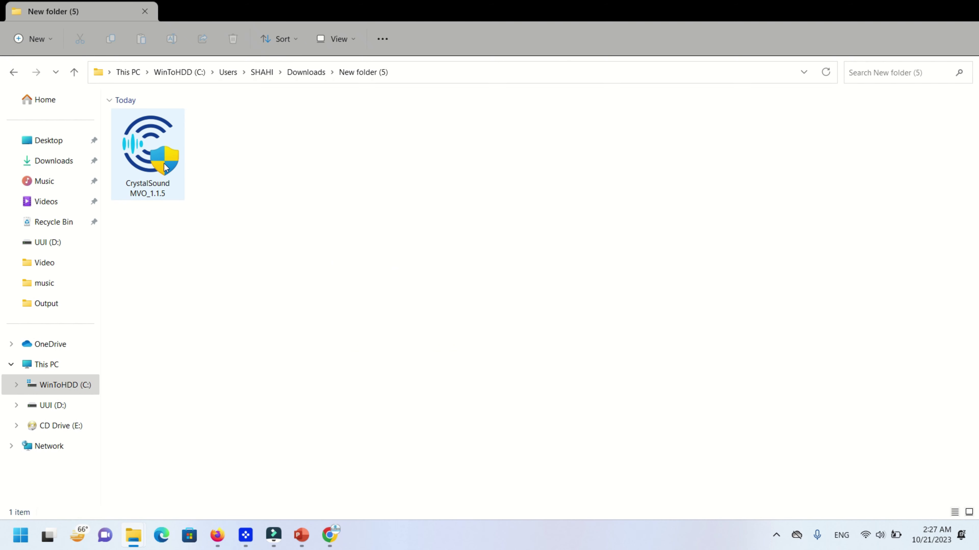
pyautogui.rightClick(155, 156)
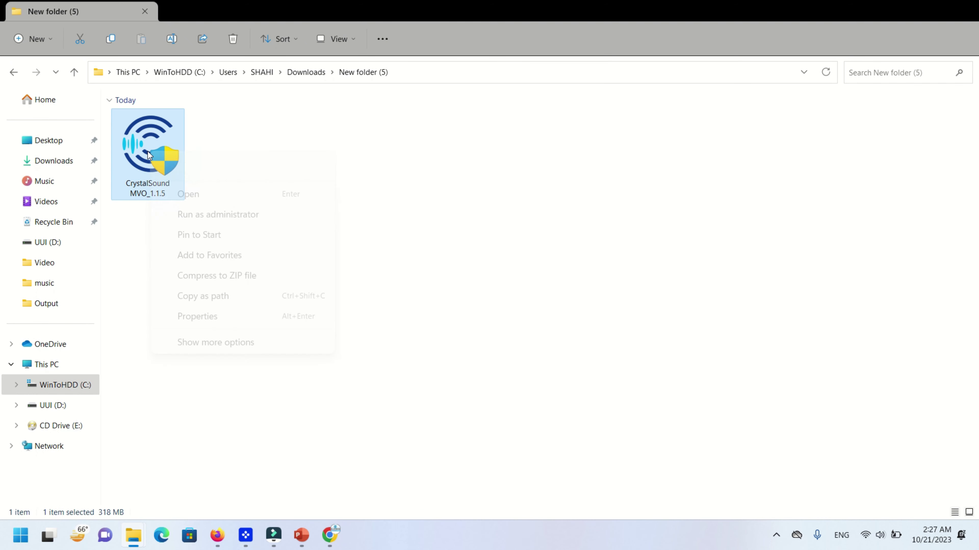
pyautogui.click(238, 216)
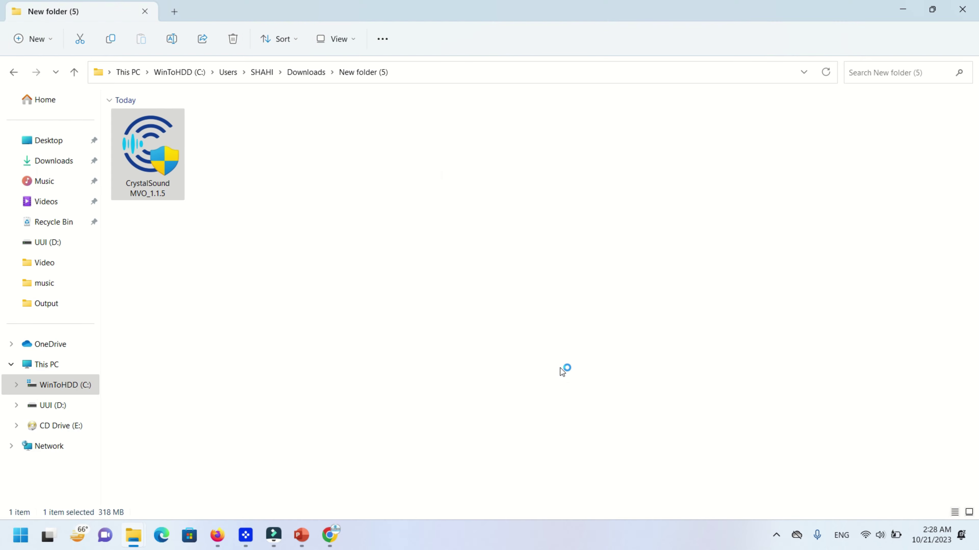
pyautogui.click(903, 11)
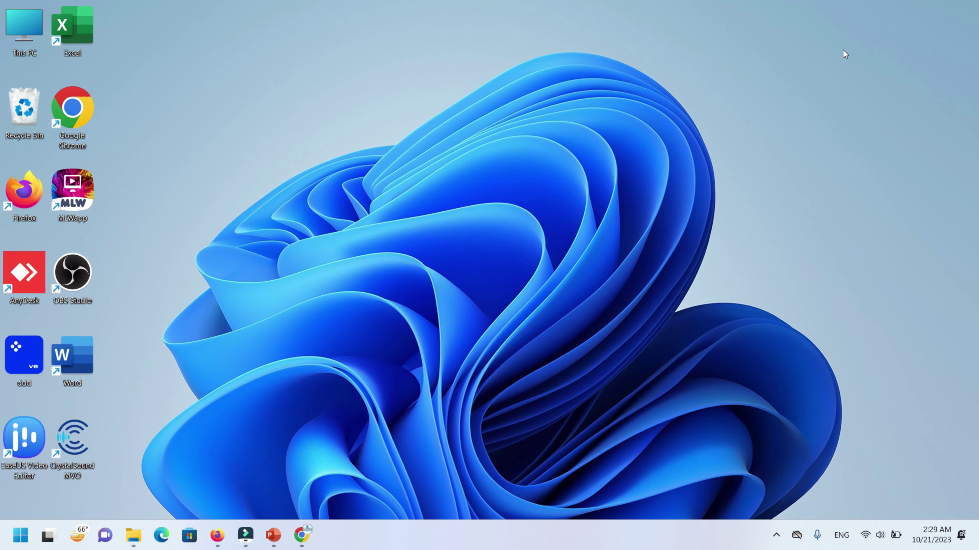
# Launch the CrystalSound MVO desktop shortcut as administrator
pyautogui.rightClick(70, 436)
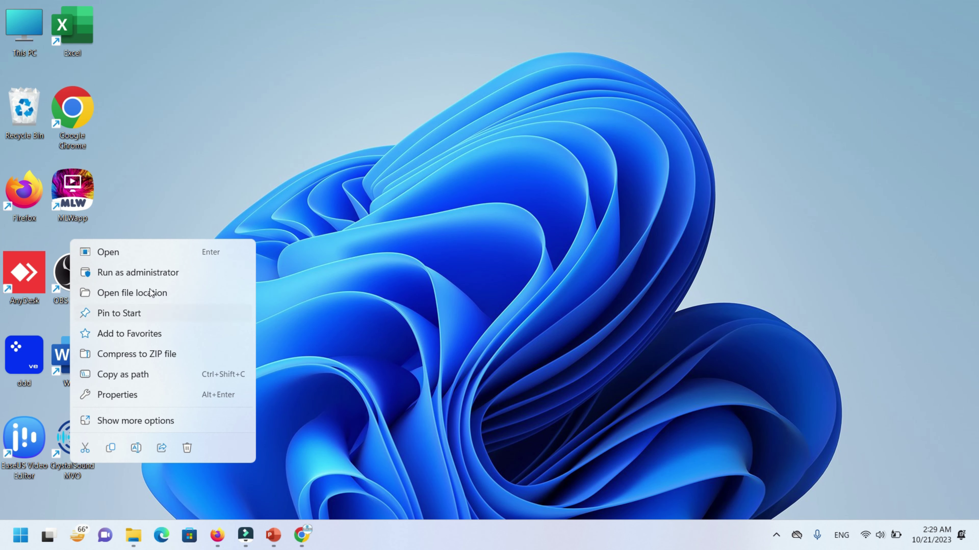
pyautogui.click(164, 273)
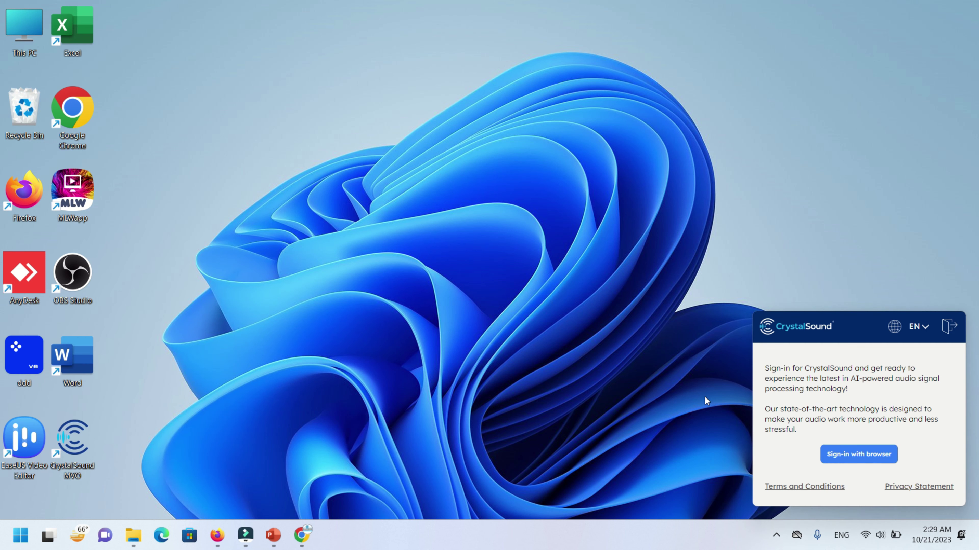
# Sign in through the browser with Google, always allowing the site to open CrystalSound
pyautogui.click(857, 457)
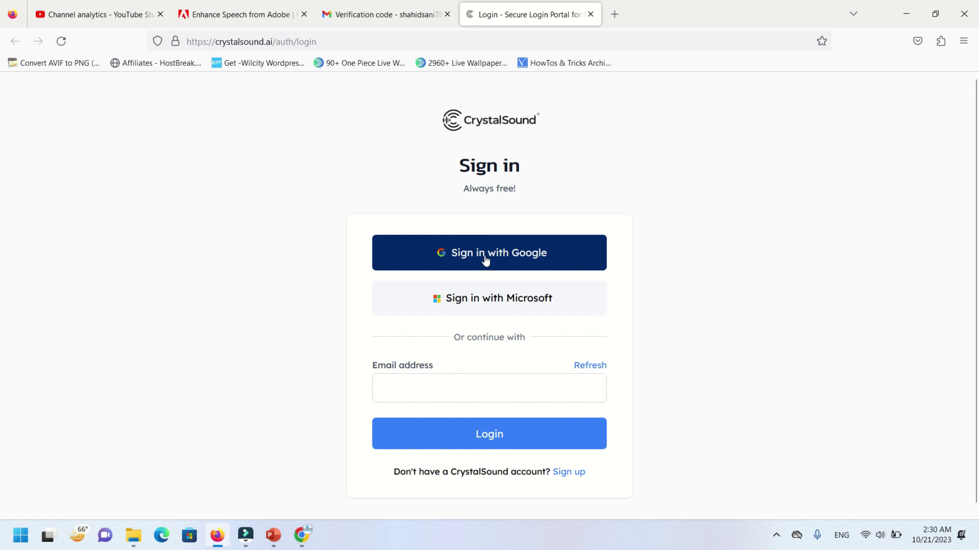
pyautogui.click(488, 262)
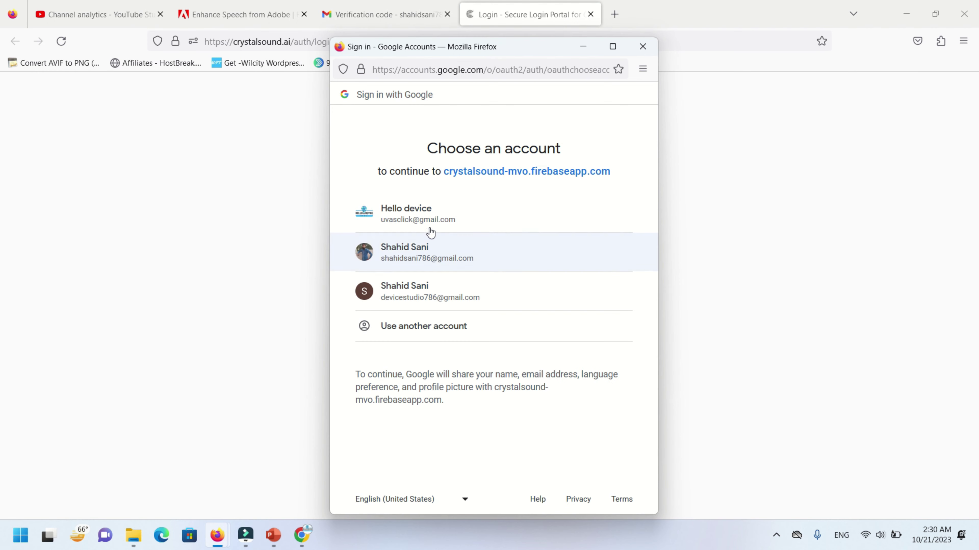
pyautogui.click(445, 221)
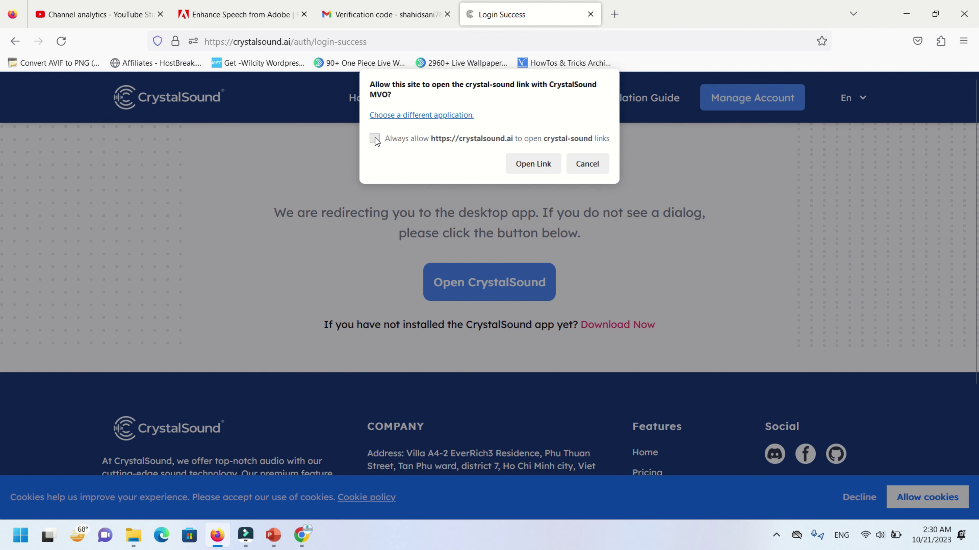
pyautogui.click(374, 139)
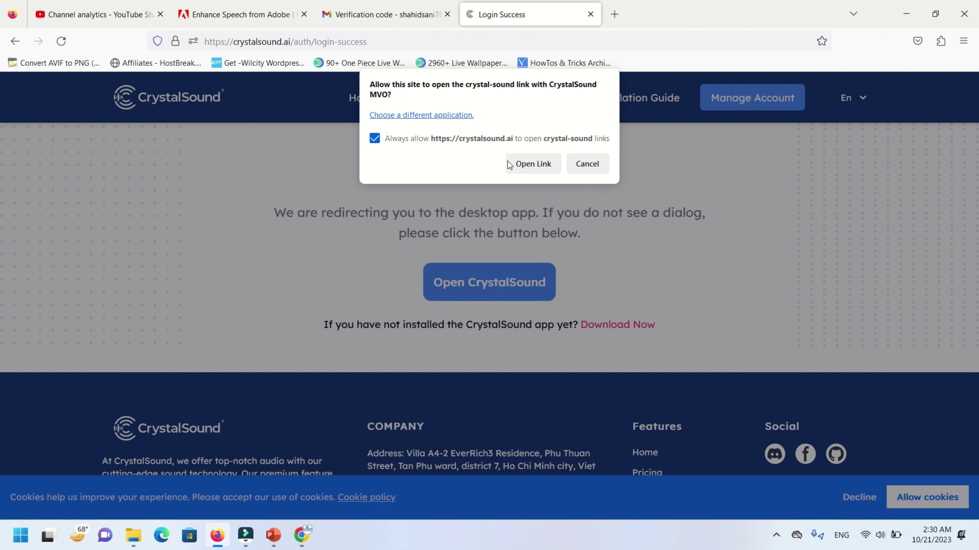
pyautogui.click(527, 166)
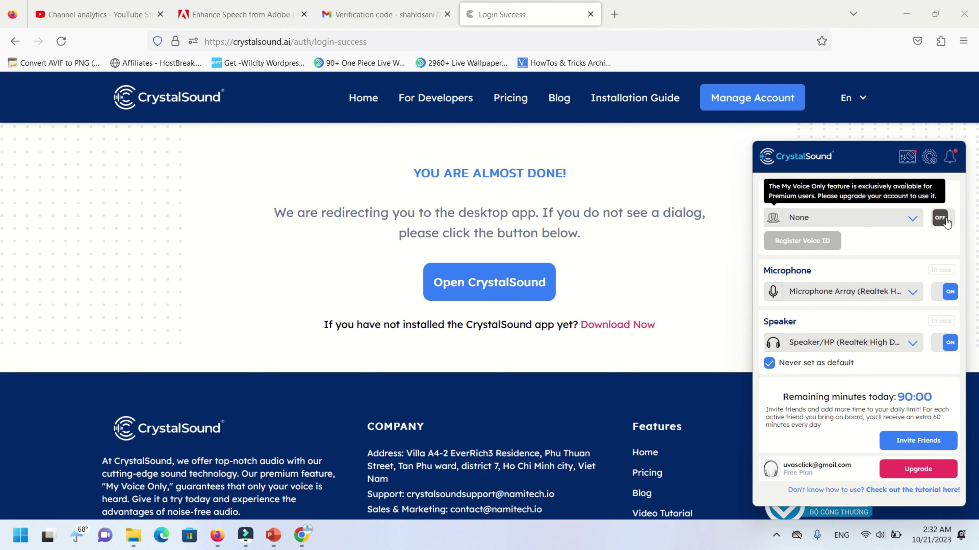
# Open CrystalSound's settings window and go to the Recording Magic page
pyautogui.click(931, 157)
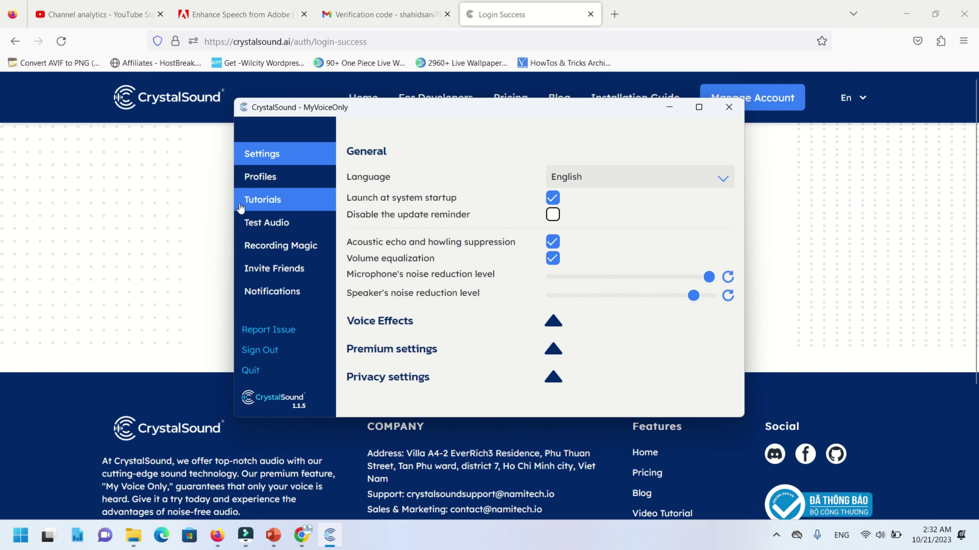
pyautogui.click(266, 223)
pyautogui.click(269, 251)
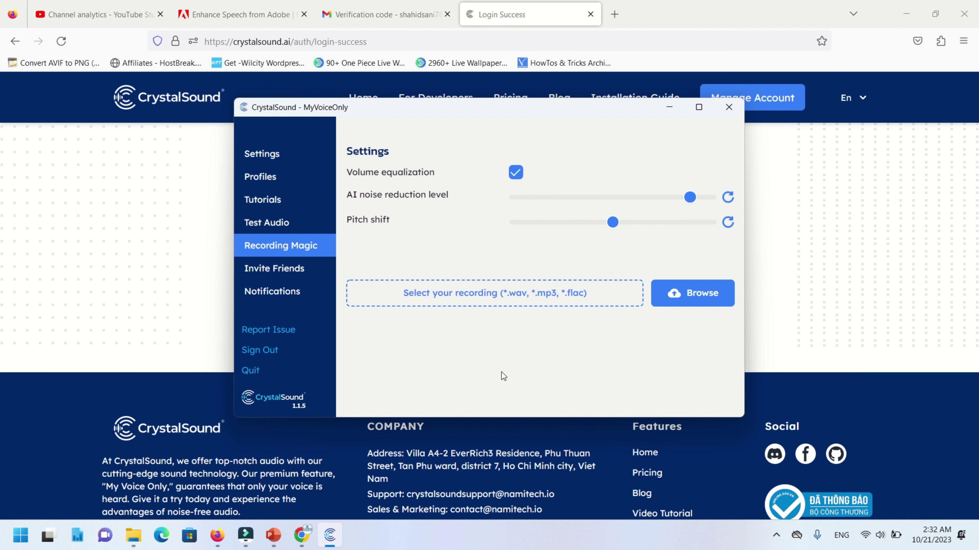
# Load music yt from the Output folder and enhance it to 100%
pyautogui.click(696, 298)
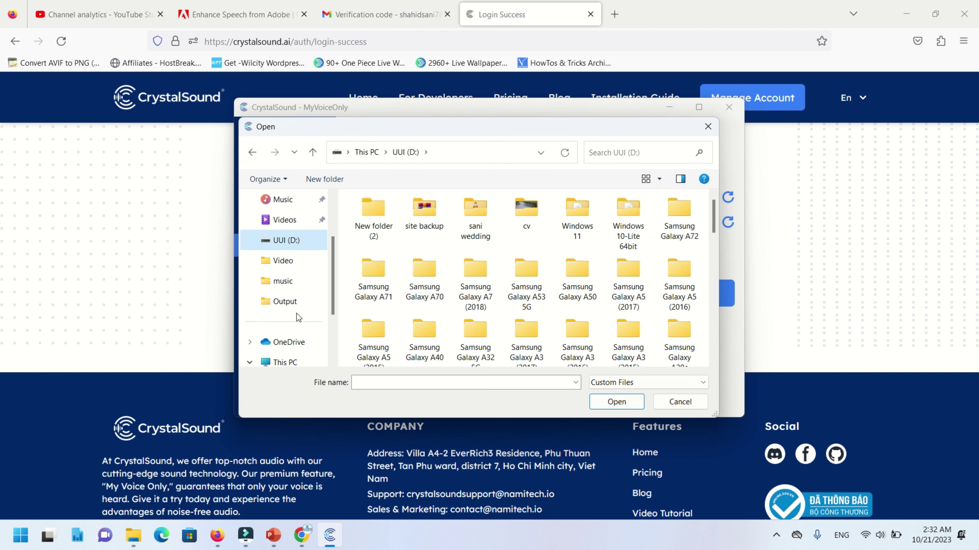
pyautogui.click(287, 302)
pyautogui.doubleClick(385, 219)
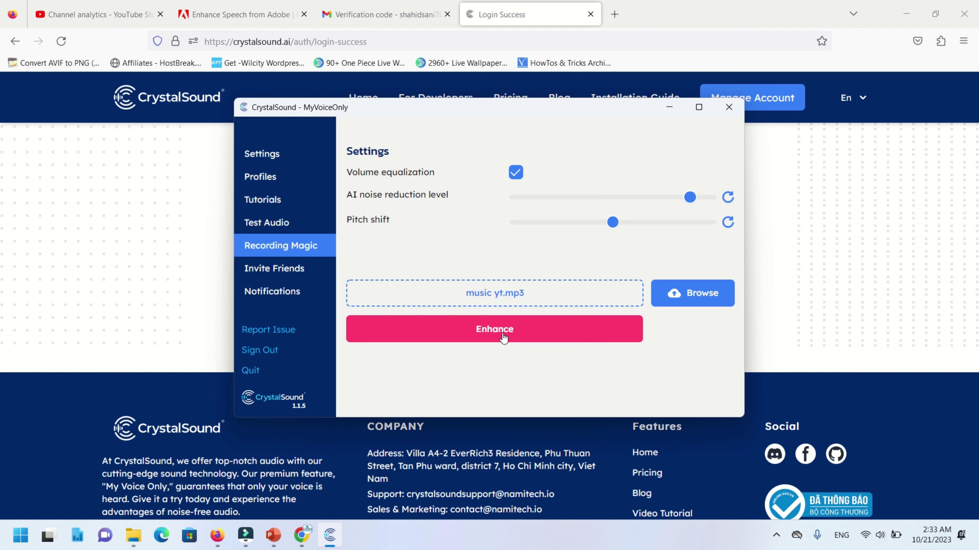
pyautogui.click(491, 334)
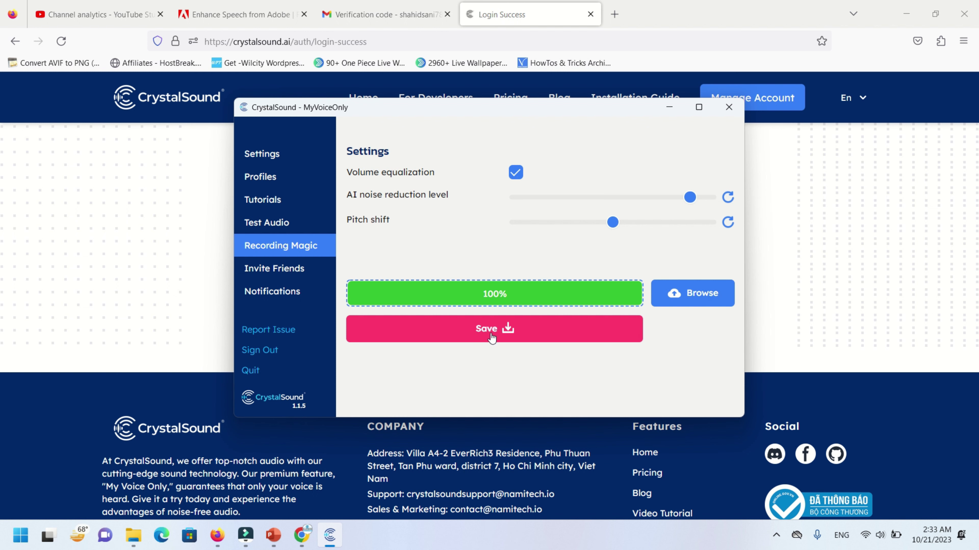
# Save the enhanced audio to the Desktop as music yt-cs and show the desktop
pyautogui.click(492, 338)
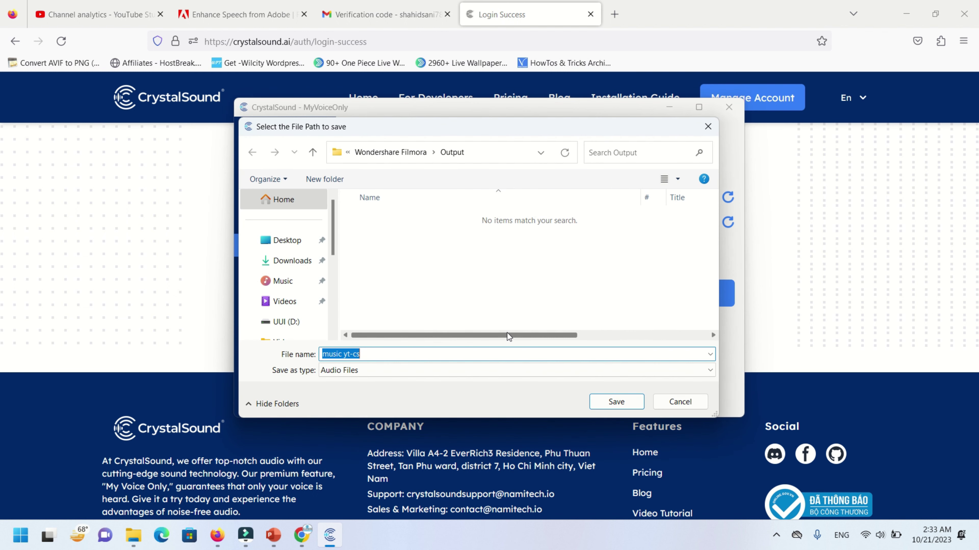
pyautogui.click(269, 240)
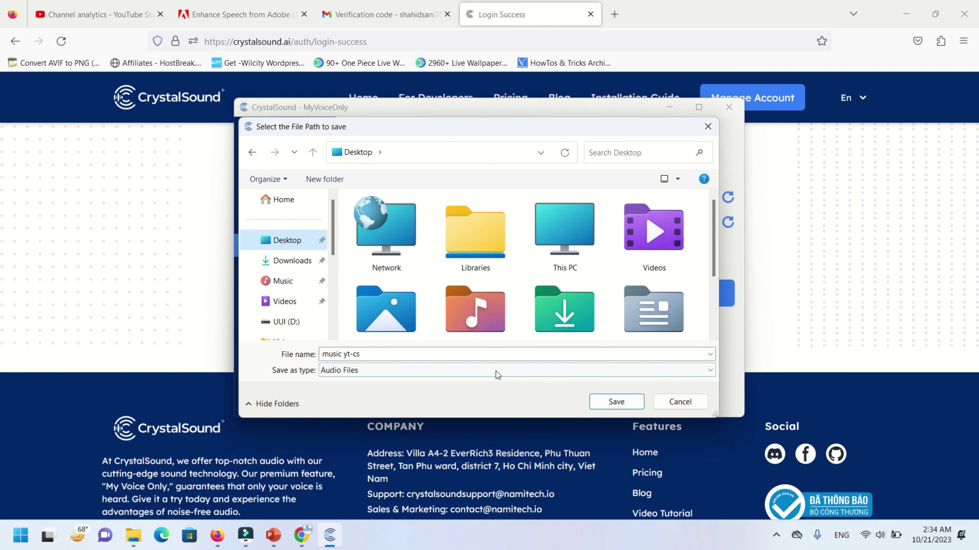
pyautogui.click(616, 402)
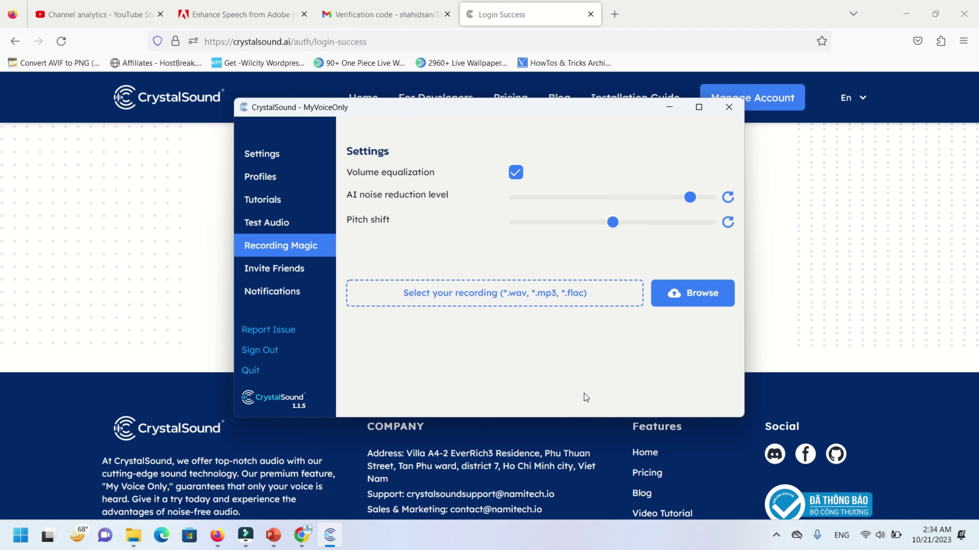
pyautogui.press('super+d')
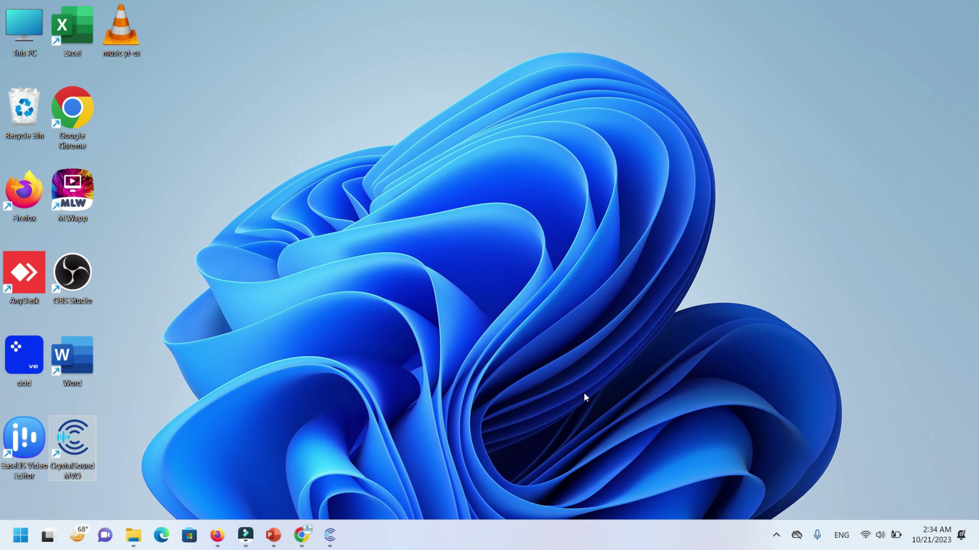
# Open the music yt-cs file from its desktop icon
pyautogui.click(128, 36)
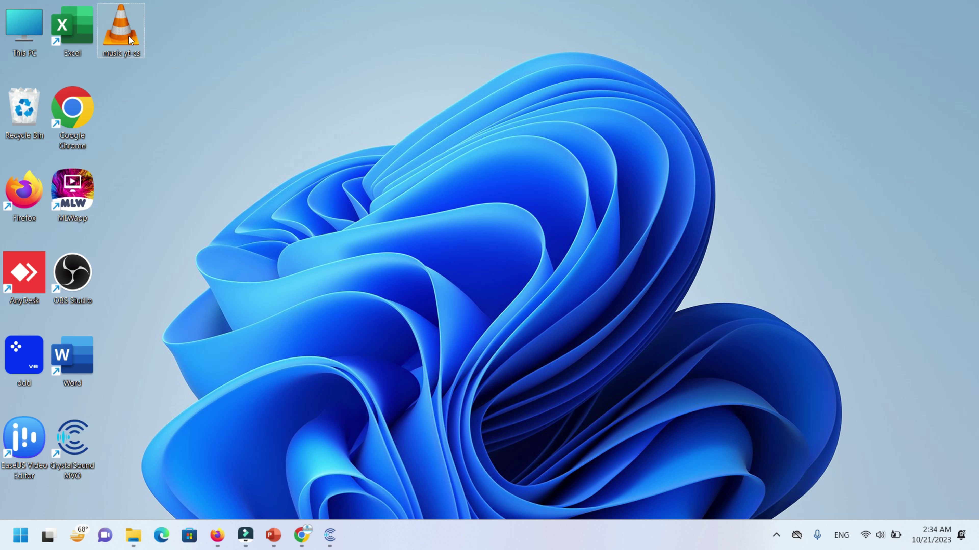
pyautogui.rightClick(144, 42)
pyautogui.click(174, 77)
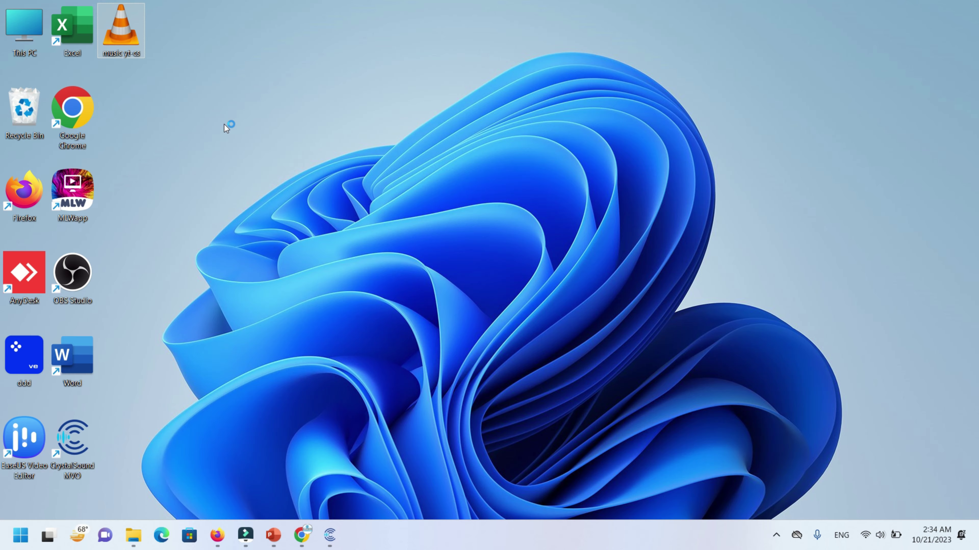